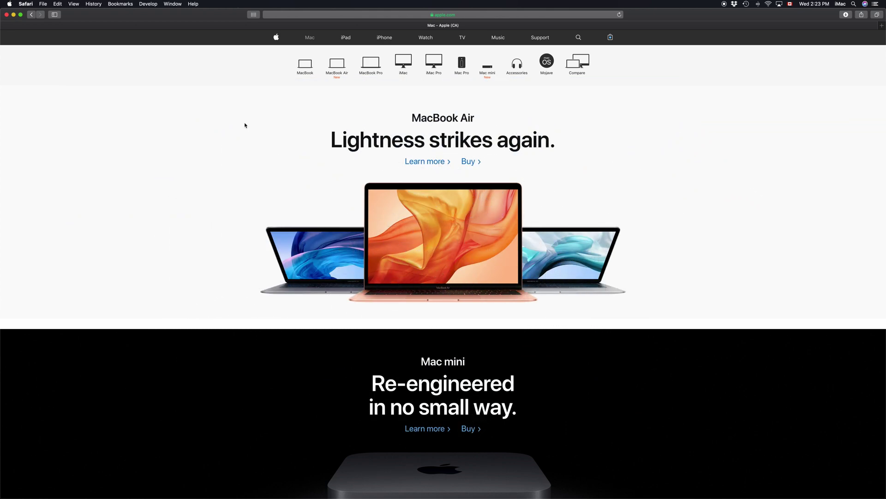
Scroll the Apple Mac page down through the product sections and back up to the MacBook Air banner
{"action": "scroll", "coordinate": [275, 192], "scroll_direction": "down", "scroll_amount": 4}
{"action": "scroll", "coordinate": [275, 192], "scroll_direction": "down", "scroll_amount": 2}
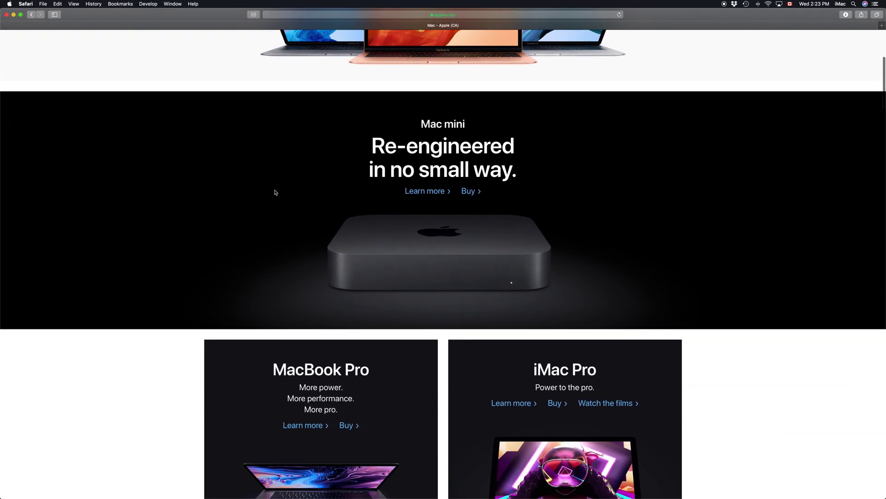
{"action": "scroll", "coordinate": [275, 192], "scroll_direction": "down", "scroll_amount": 4}
{"action": "scroll", "coordinate": [276, 192], "scroll_direction": "down", "scroll_amount": 2}
{"action": "scroll", "coordinate": [276, 192], "scroll_direction": "down", "scroll_amount": 3}
{"action": "scroll", "coordinate": [275, 192], "scroll_direction": "down", "scroll_amount": 4}
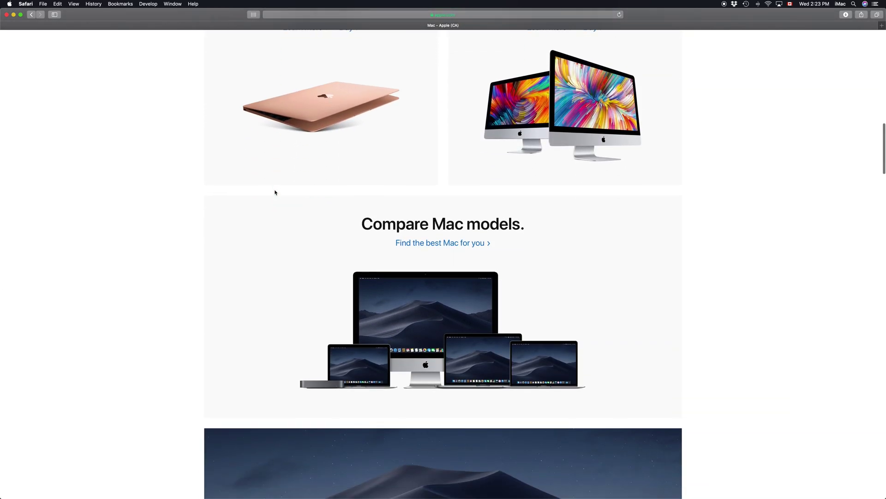
{"action": "scroll", "coordinate": [275, 192], "scroll_direction": "down", "scroll_amount": 2}
{"action": "scroll", "coordinate": [275, 192], "scroll_direction": "down", "scroll_amount": 5}
{"action": "scroll", "coordinate": [276, 192], "scroll_direction": "up", "scroll_amount": 8}
{"action": "scroll", "coordinate": [276, 193], "scroll_direction": "up", "scroll_amount": 1}
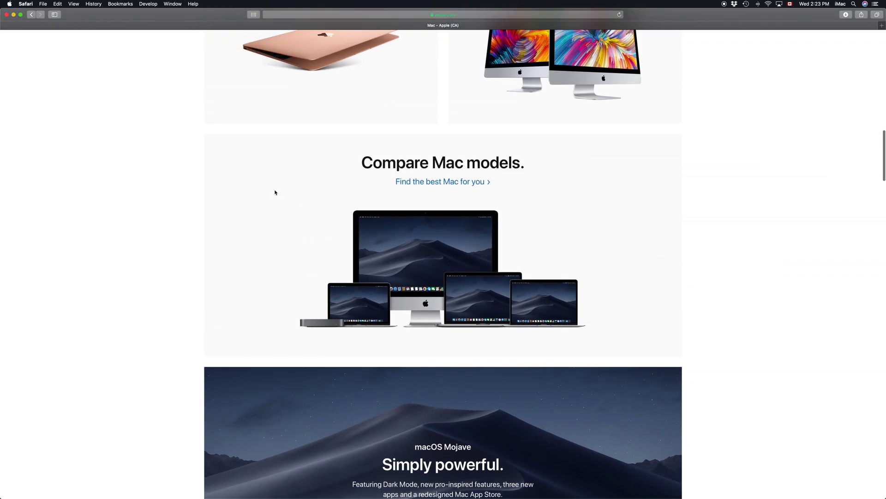
{"action": "scroll", "coordinate": [276, 192], "scroll_direction": "up", "scroll_amount": 2}
{"action": "scroll", "coordinate": [275, 192], "scroll_direction": "up", "scroll_amount": 3}
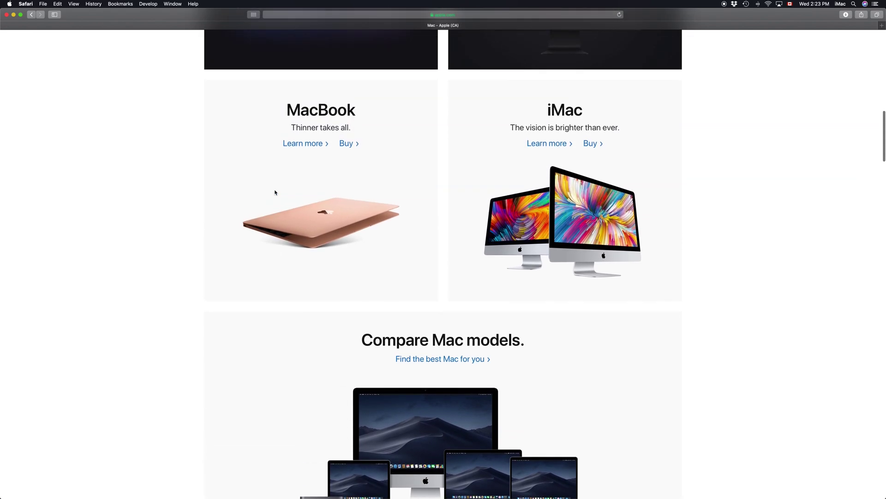
{"action": "scroll", "coordinate": [275, 192], "scroll_direction": "up", "scroll_amount": 6}
{"action": "scroll", "coordinate": [275, 192], "scroll_direction": "up", "scroll_amount": 8}
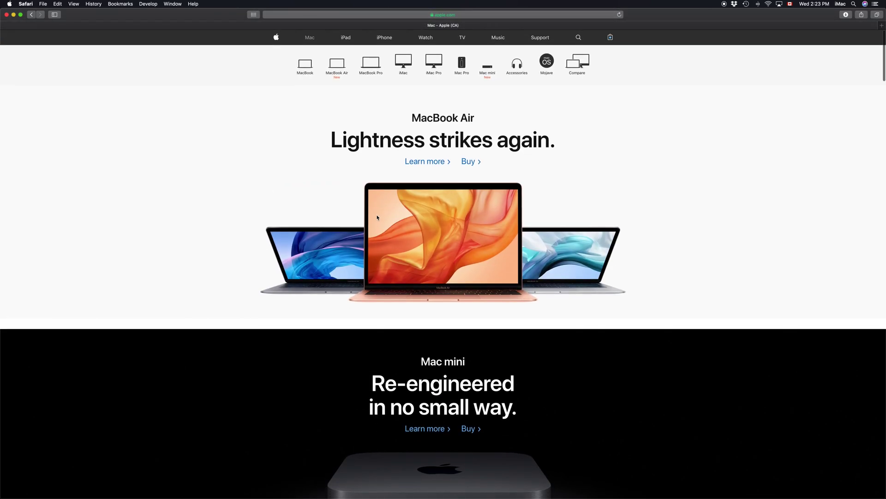
From Mission Control, select videos IMG_8049 to IMG_8055 in November Videos iPhone and Move to Trash
{"action": "key", "text": "ctrl+Up"}
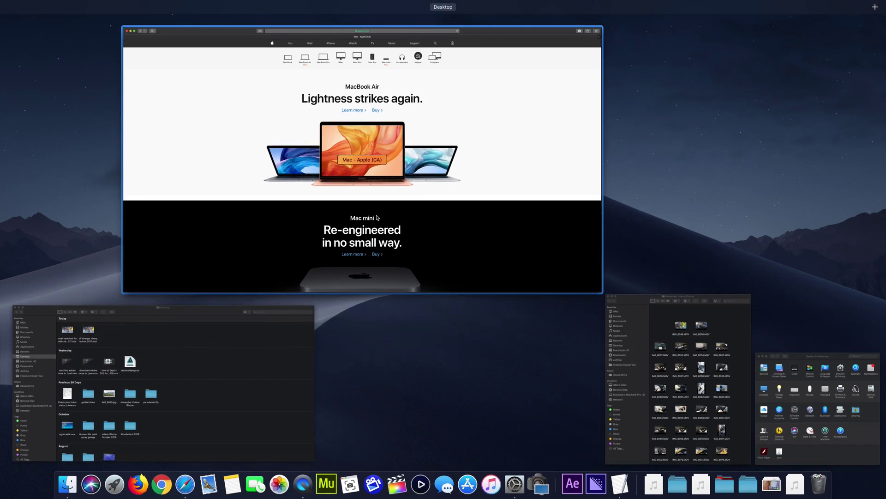
{"action": "left_click", "coordinate": [678, 378]}
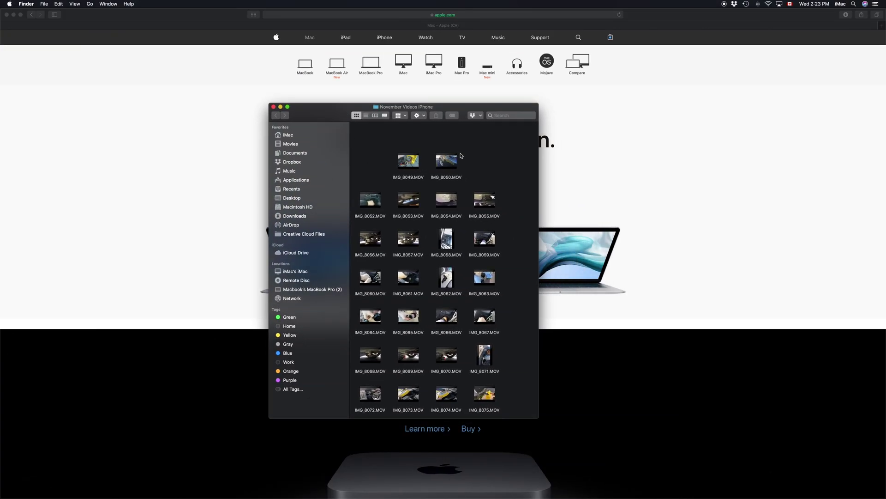
{"action": "scroll", "coordinate": [471, 166], "scroll_direction": "down", "scroll_amount": 3}
{"action": "scroll", "coordinate": [486, 184], "scroll_direction": "up", "scroll_amount": 5}
{"action": "mouse_move", "coordinate": [511, 171]}
{"action": "left_mouse_down"}
{"action": "mouse_move", "coordinate": [440, 225]}
{"action": "mouse_move", "coordinate": [358, 259]}
{"action": "left_mouse_up"}
{"action": "right_click", "coordinate": [418, 191]}
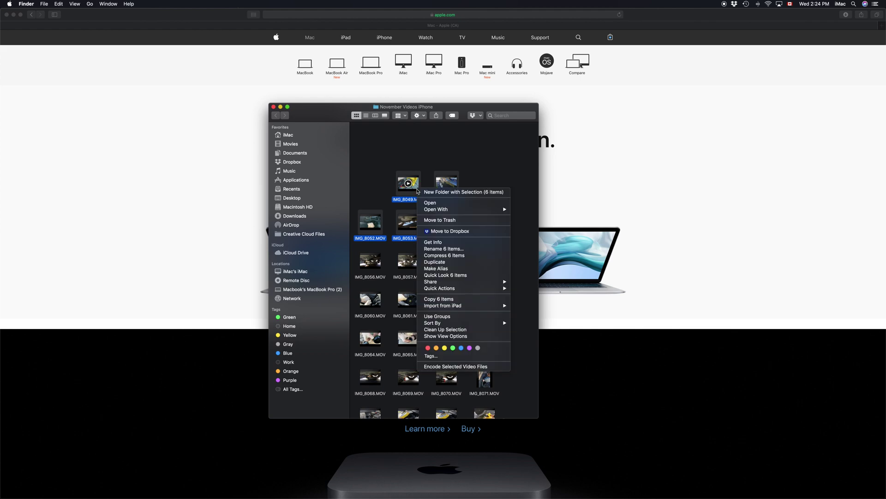
{"action": "left_click", "coordinate": [448, 224]}
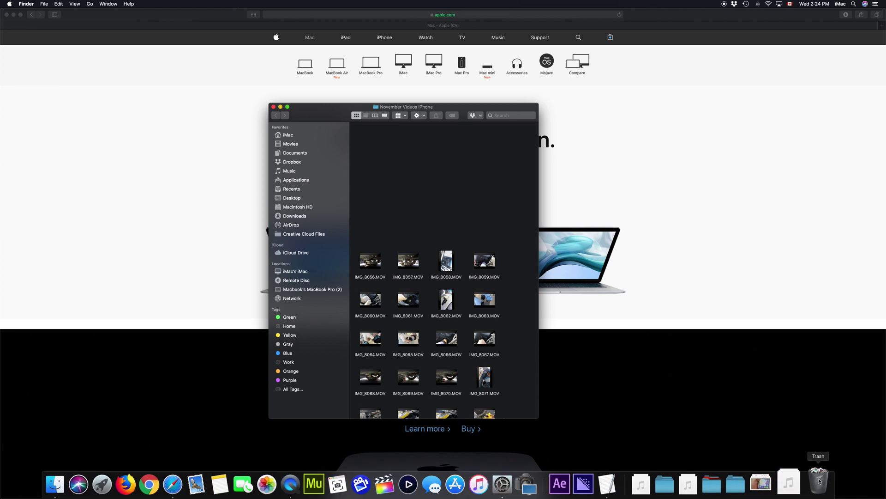
Empty the Trash from the Dock and confirm permanently erasing the six clips
{"action": "right_click", "coordinate": [820, 481]}
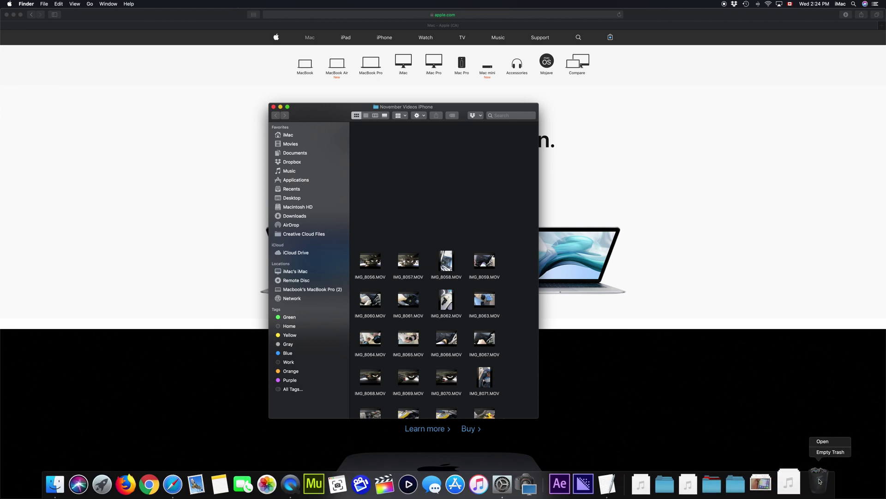
{"action": "left_click", "coordinate": [827, 452]}
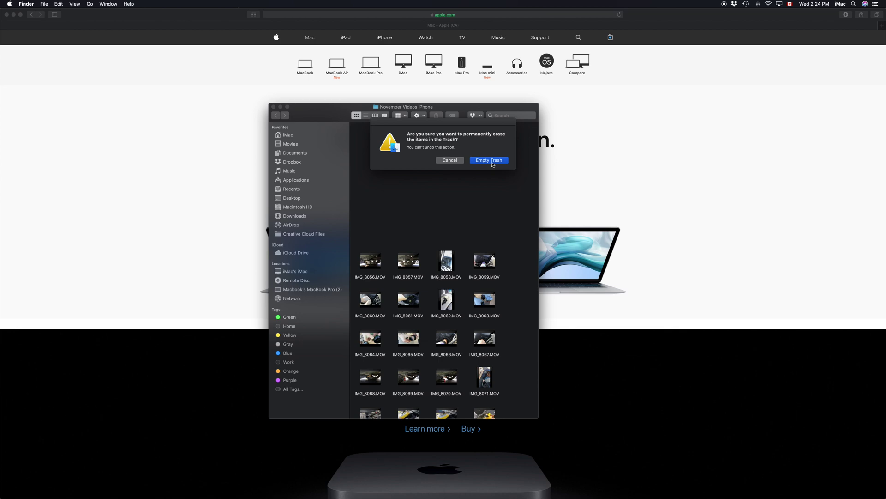
{"action": "left_click_drag", "start_coordinate": [482, 126], "coordinate": [457, 181]}
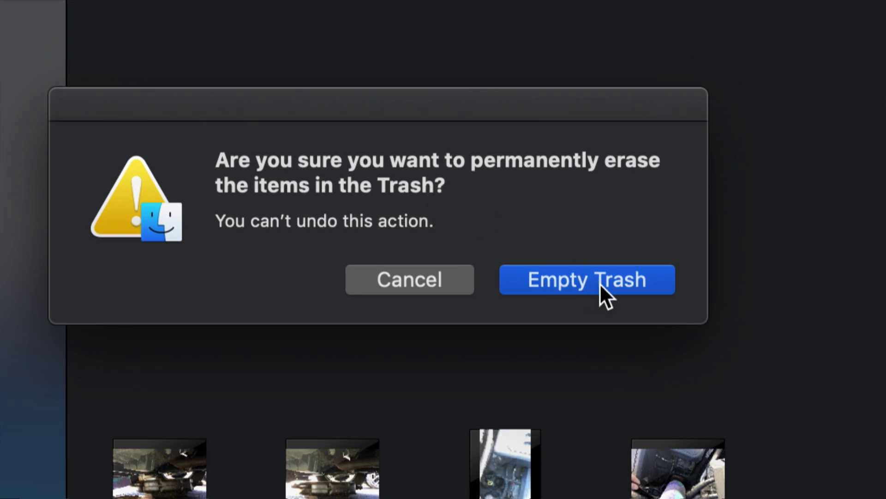
{"action": "left_click", "coordinate": [570, 284]}
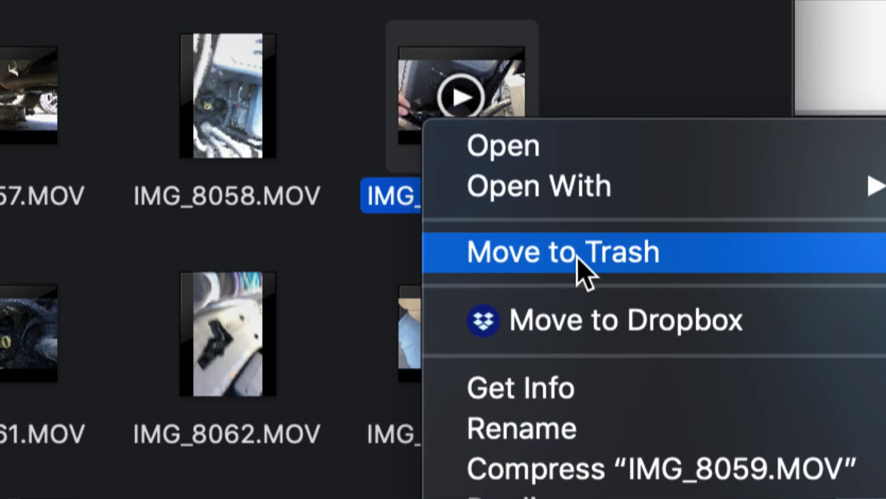
Trash IMG_8059.MOV, then scroll through the remaining clips IMG_8056 to IMG_8076
{"action": "left_click", "coordinate": [577, 259]}
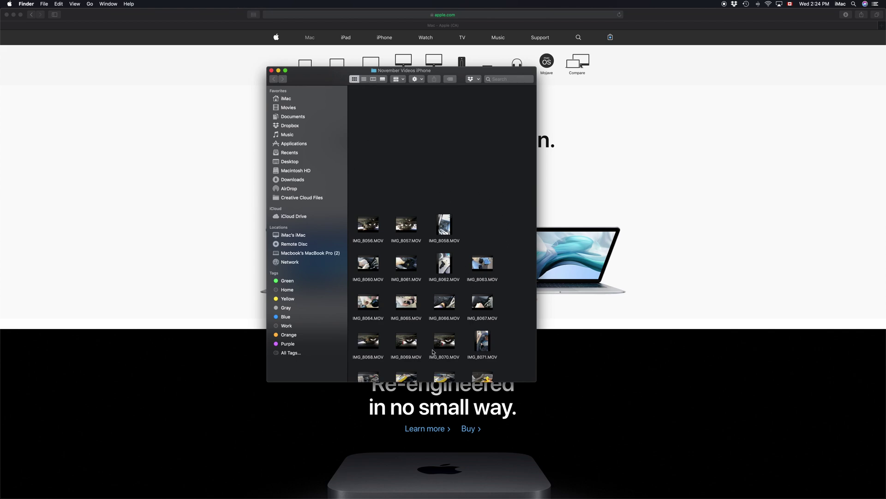
{"action": "scroll", "coordinate": [480, 267], "scroll_direction": "down", "scroll_amount": 3}
{"action": "scroll", "coordinate": [478, 274], "scroll_direction": "up", "scroll_amount": 5}
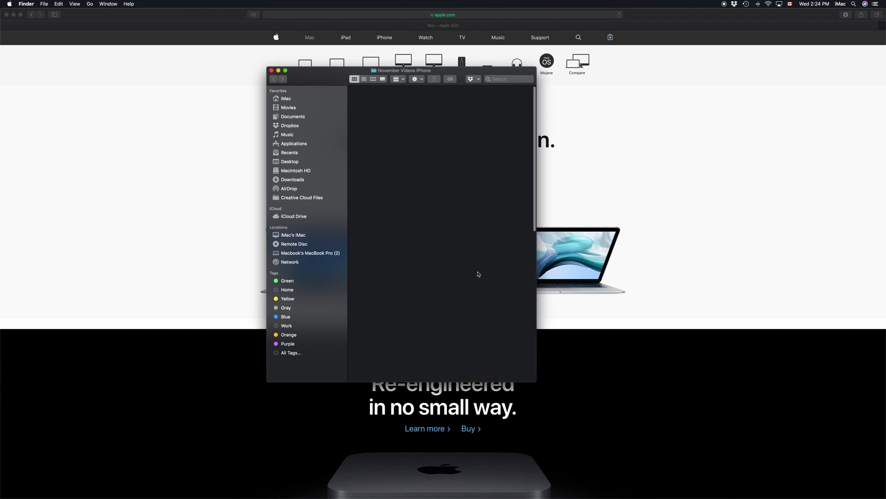
{"action": "scroll", "coordinate": [478, 274], "scroll_direction": "down", "scroll_amount": 5}
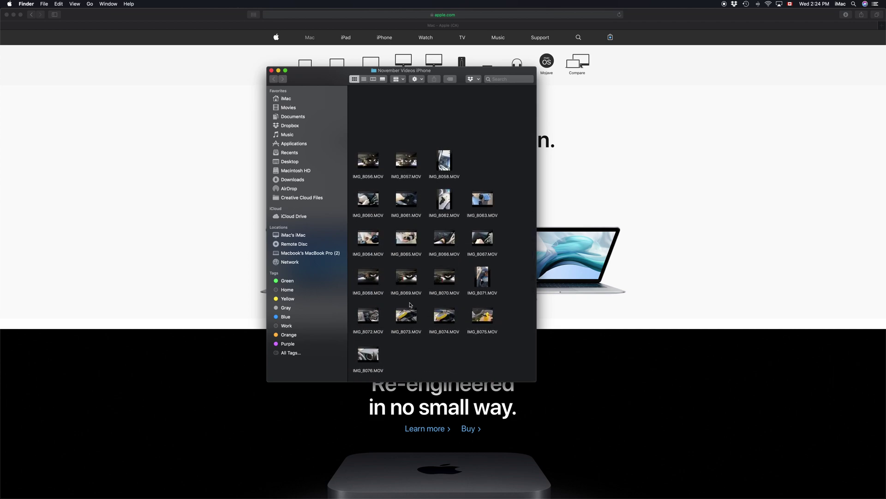
{"action": "mouse_move", "coordinate": [406, 316]}
{"action": "scroll", "coordinate": [417, 151], "scroll_direction": "up", "scroll_amount": 5}
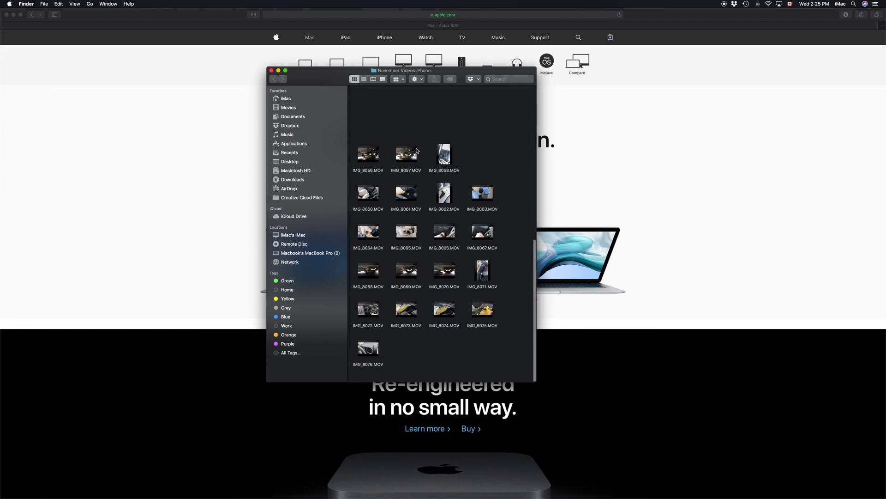
Bring the Desktop window forward and open the November Videos iPhone folder to check its contents
{"action": "key", "text": "ctrl+Up"}
{"action": "left_click", "coordinate": [319, 314]}
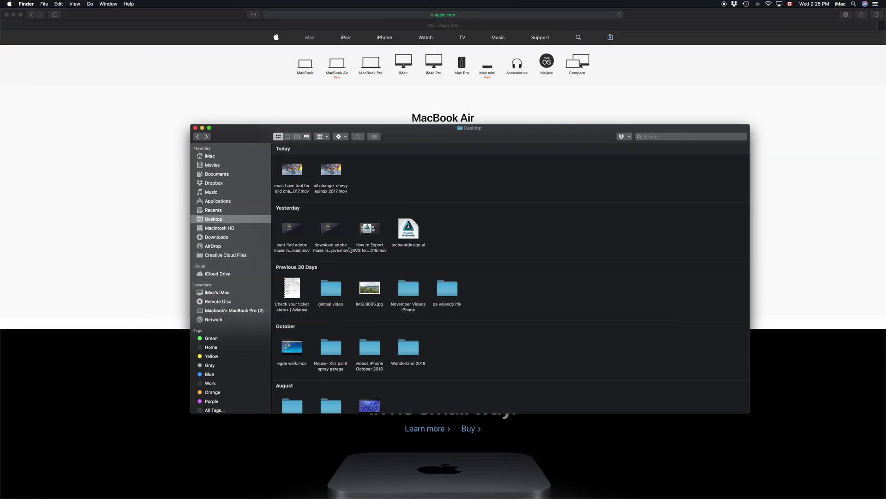
{"action": "left_click", "coordinate": [411, 293]}
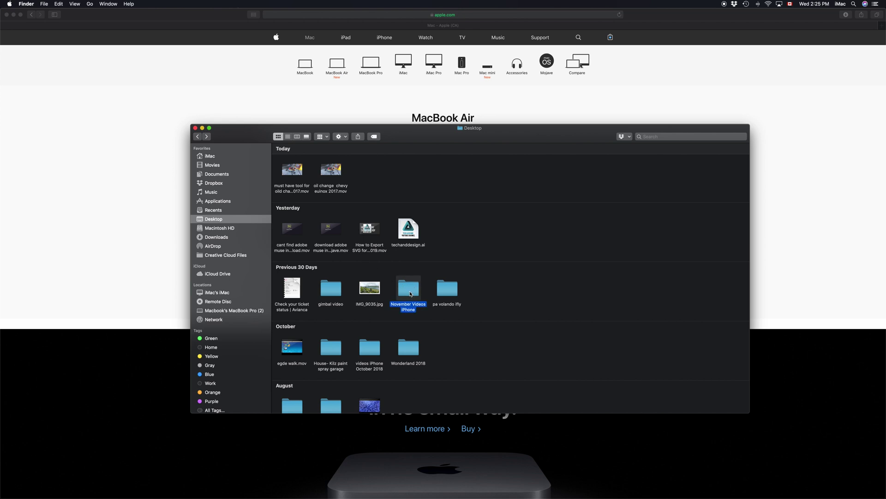
{"action": "double_click", "coordinate": [410, 293]}
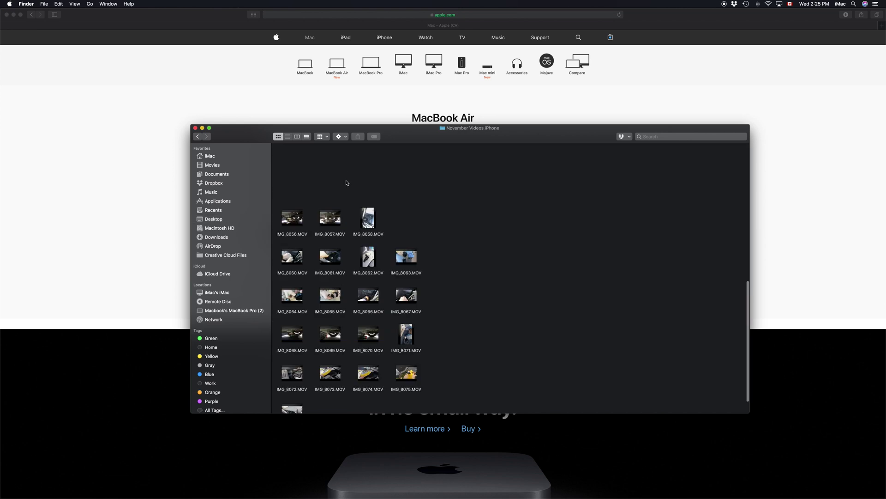
{"action": "scroll", "coordinate": [355, 203], "scroll_direction": "down", "scroll_amount": 3}
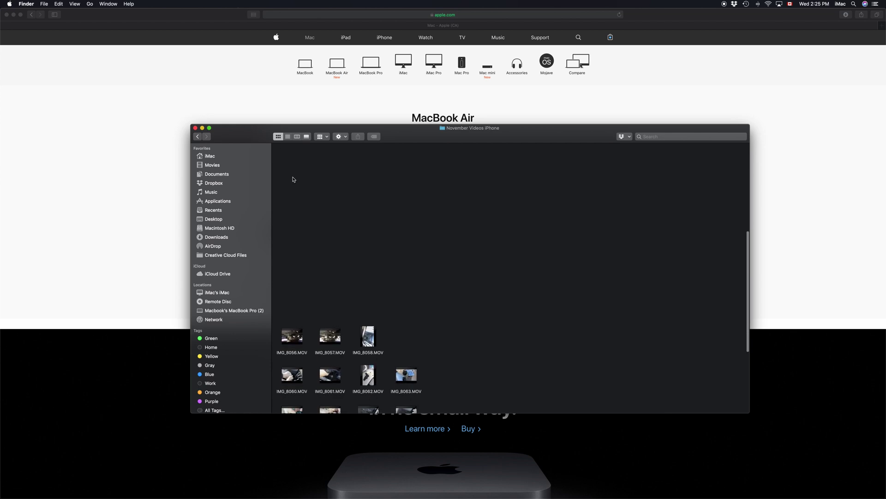
{"action": "scroll", "coordinate": [293, 178], "scroll_direction": "down", "scroll_amount": 5}
Back on the Desktop, trash the November Videos iPhone folder with Cmd+Delete
{"action": "left_click", "coordinate": [197, 137]}
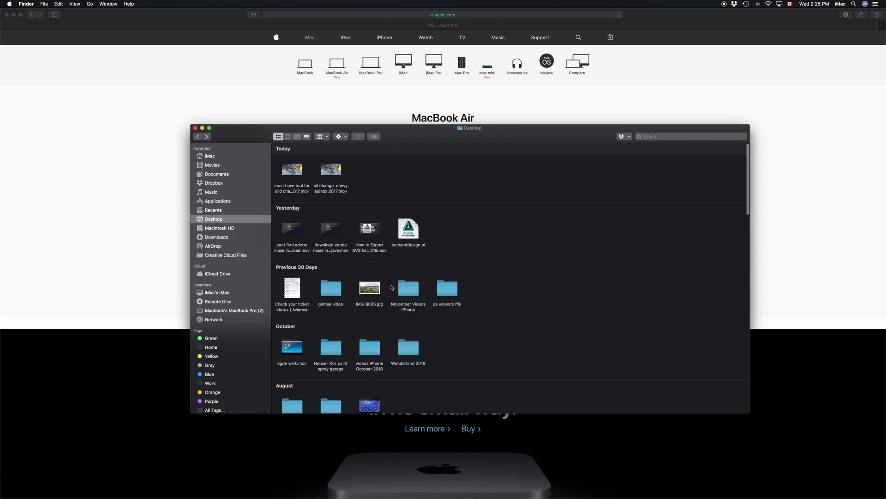
{"action": "left_click", "coordinate": [413, 291]}
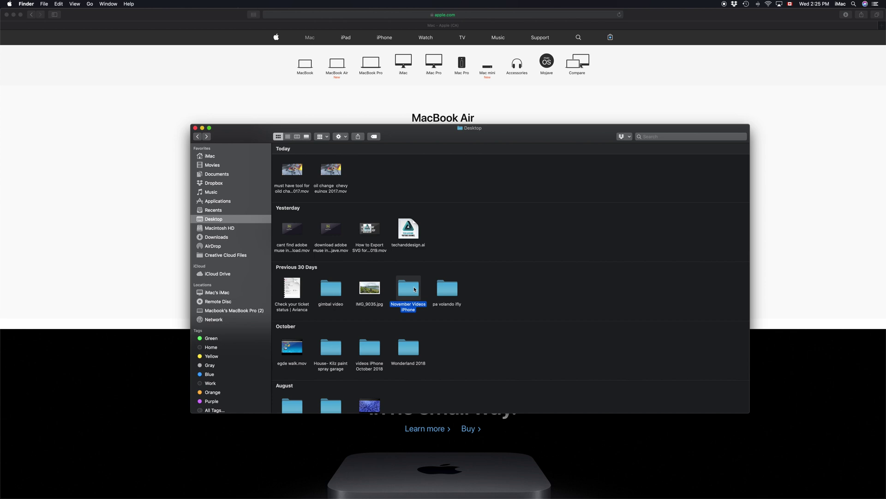
{"action": "key", "text": "super+BackSpace"}
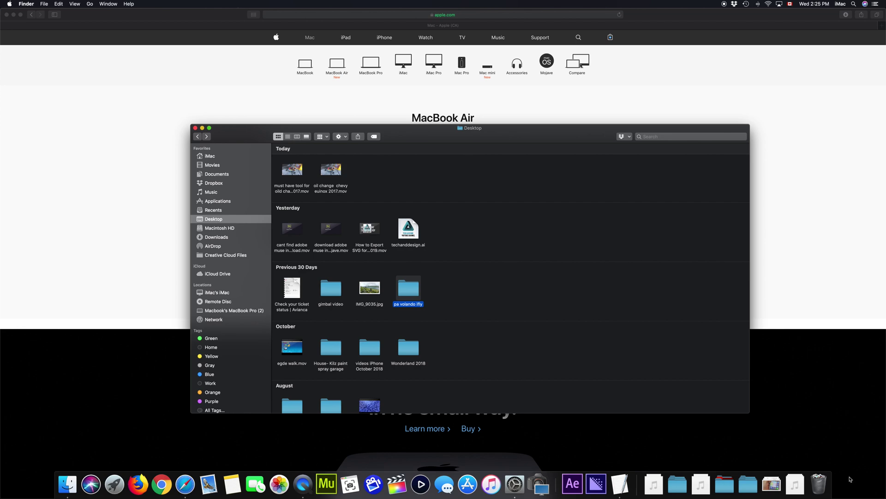
{"action": "mouse_move", "coordinate": [818, 485]}
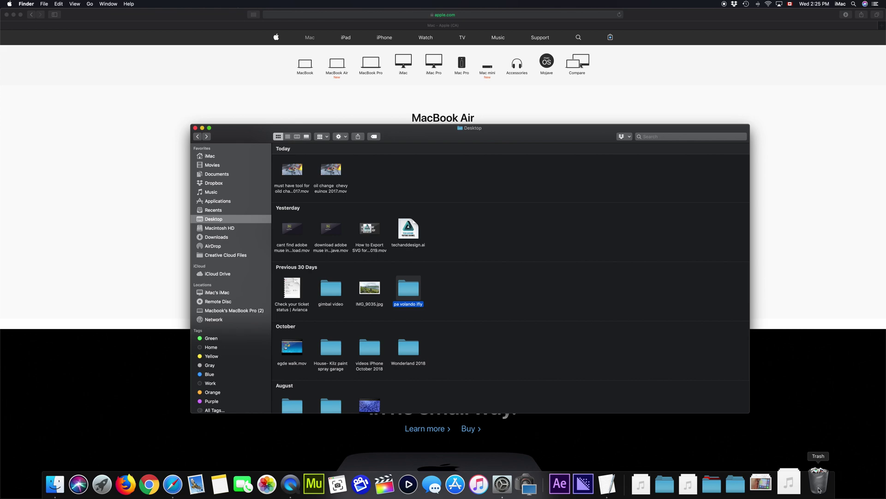
Empty the Dock Trash, confirm erasing the November Videos iPhone folder, and clear the selection
{"action": "right_click", "coordinate": [819, 489]}
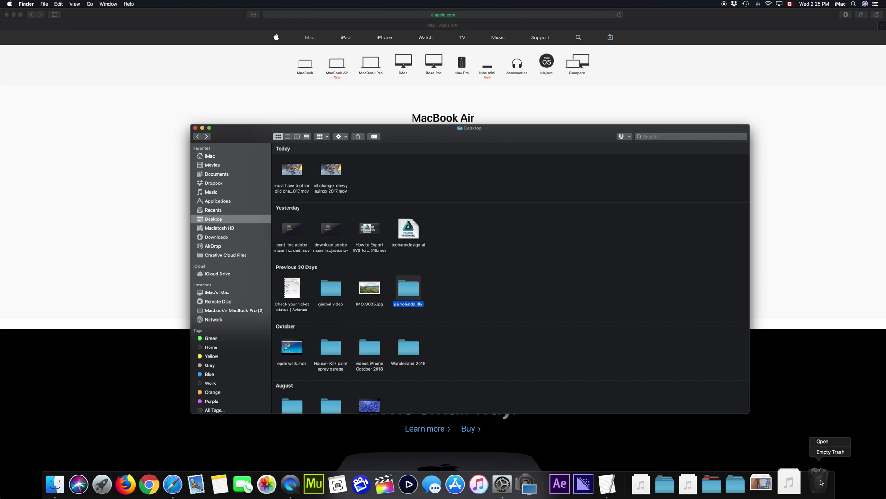
{"action": "left_click", "coordinate": [826, 455]}
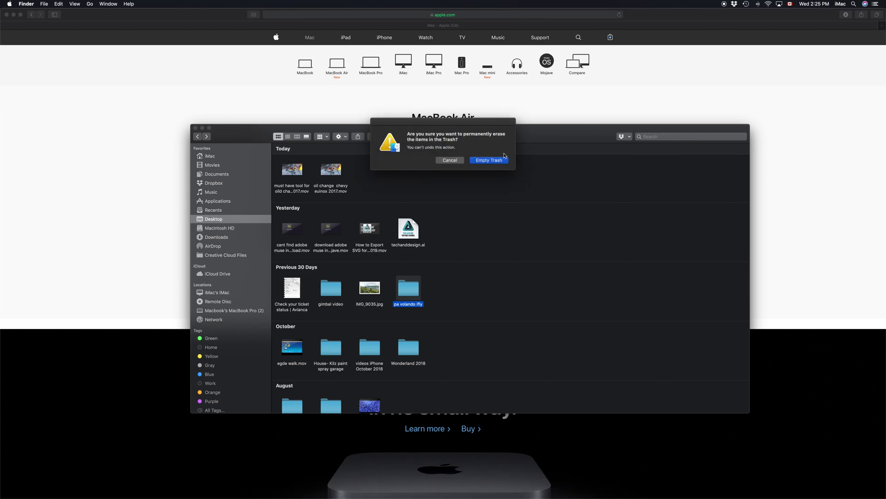
{"action": "left_click", "coordinate": [496, 161]}
{"action": "left_click", "coordinate": [511, 169]}
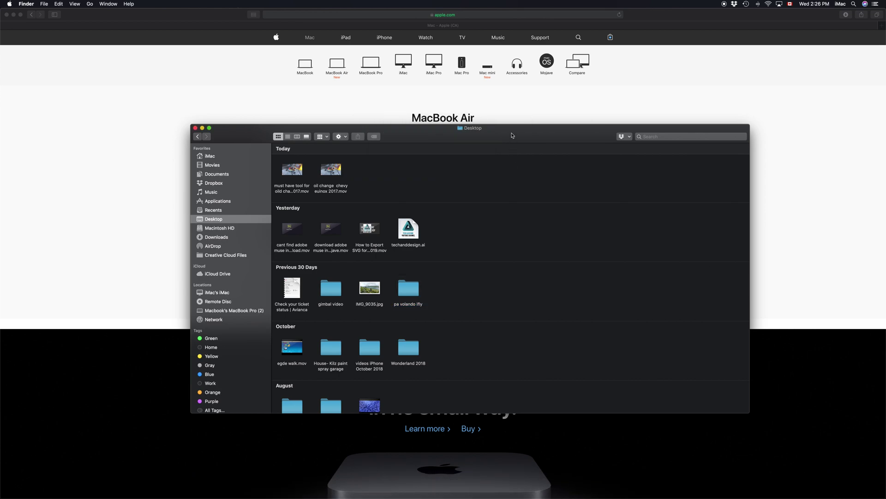
{"action": "double_click", "coordinate": [511, 135]}
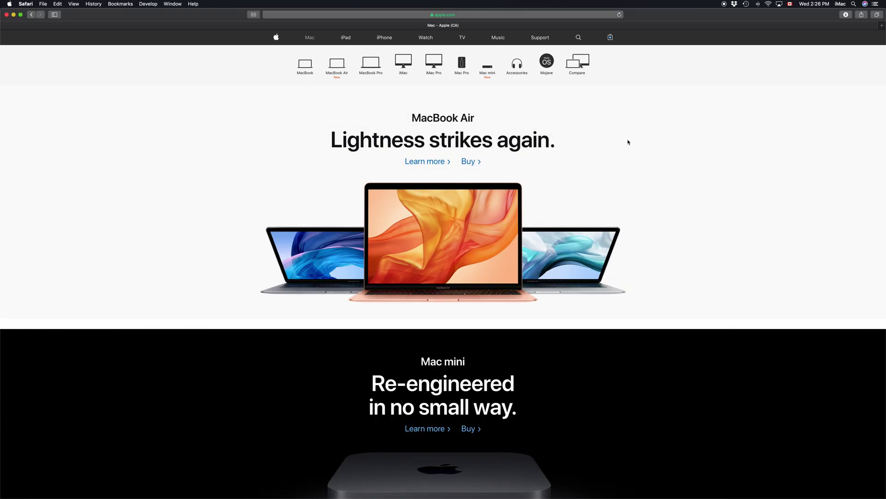